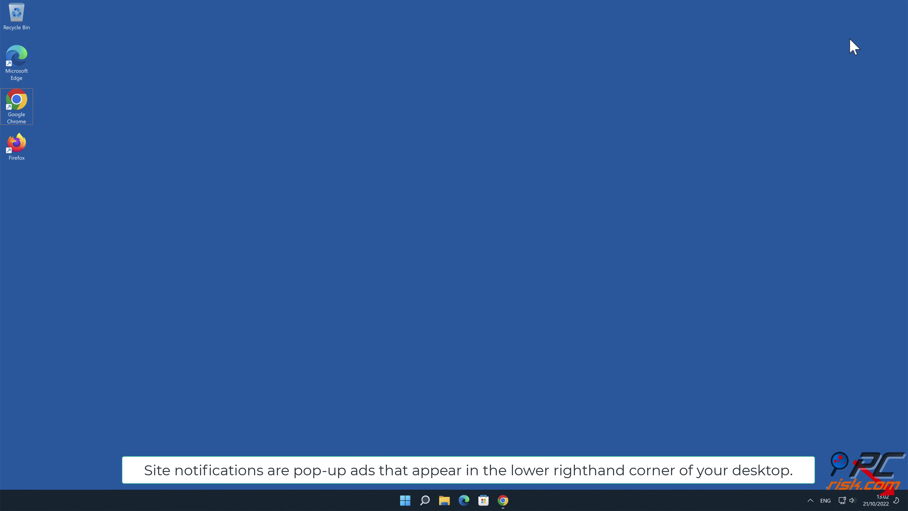
# Allow aqxfe.togainarep.buzz to show notifications in Chrome, accept the page's alert, and close the browser
pyautogui.click(504, 500)
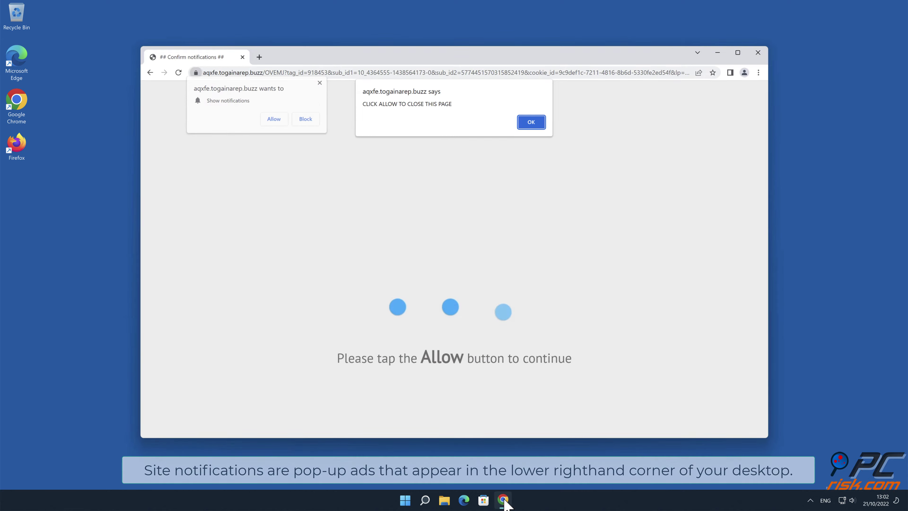
pyautogui.click(834, 105)
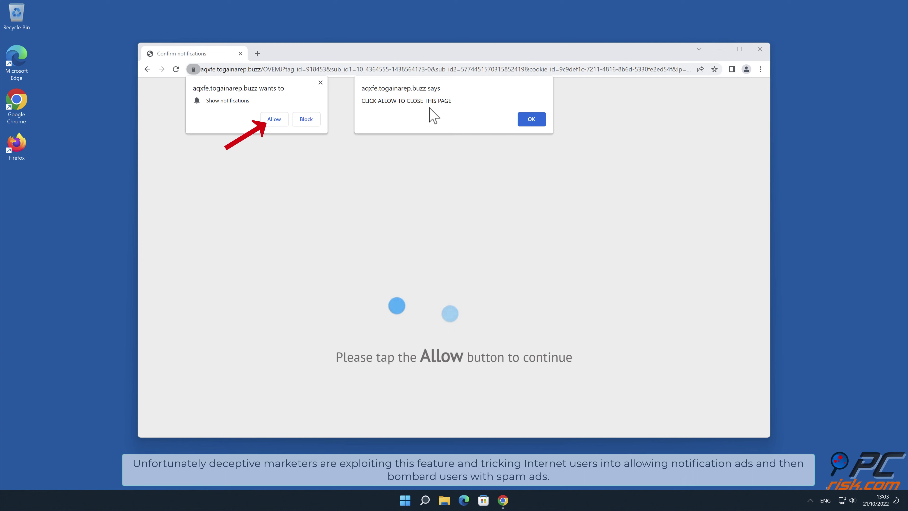
pyautogui.click(282, 123)
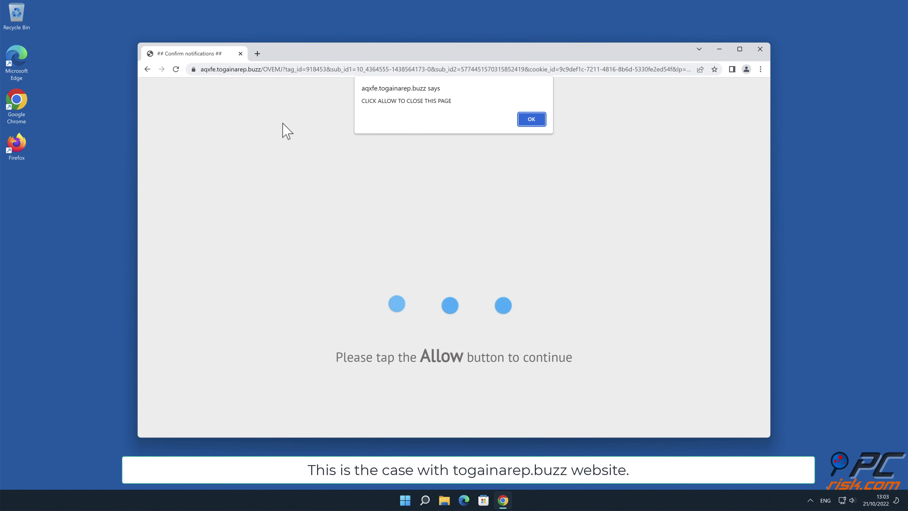
pyautogui.press('Return')
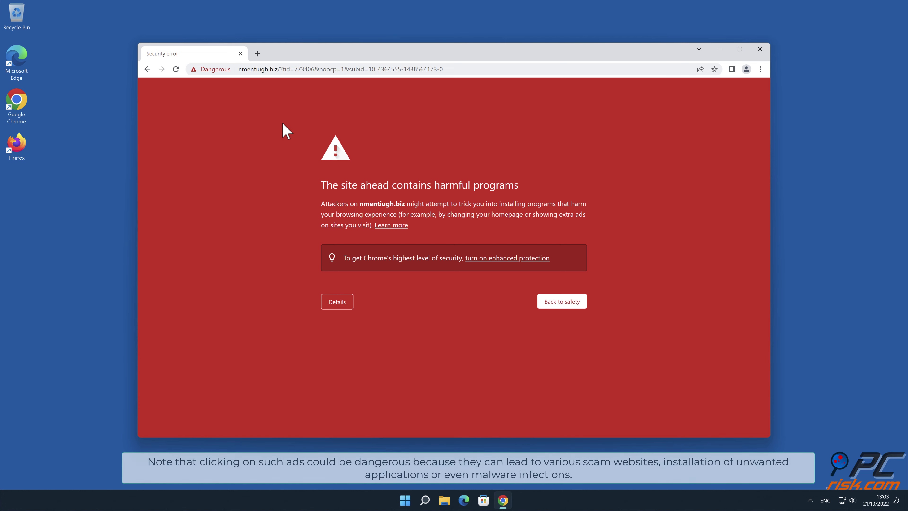
pyautogui.click(761, 49)
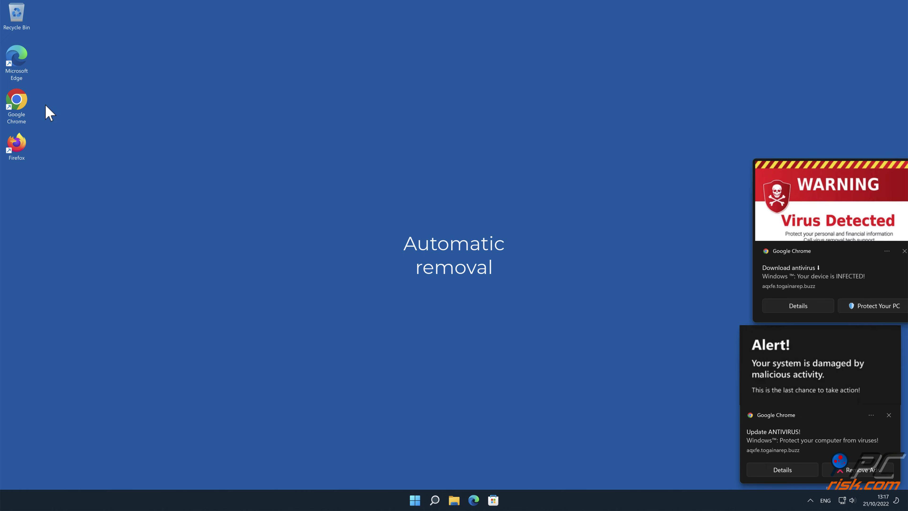
pyautogui.doubleClick(17, 101)
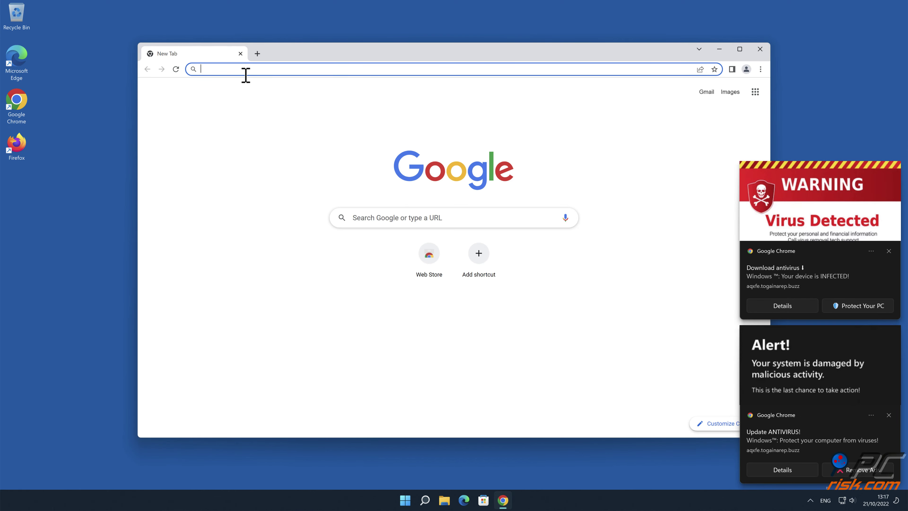
pyautogui.write('www.c')
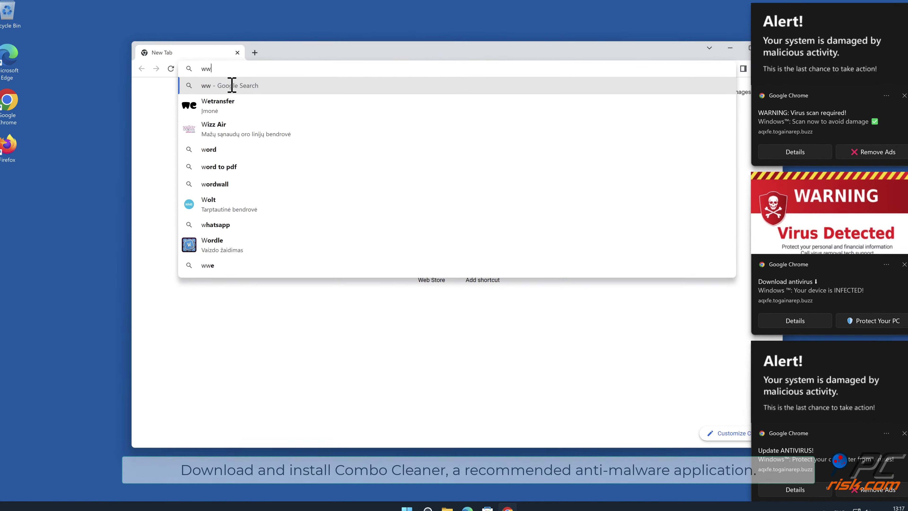
pyautogui.write('ombocleaner')
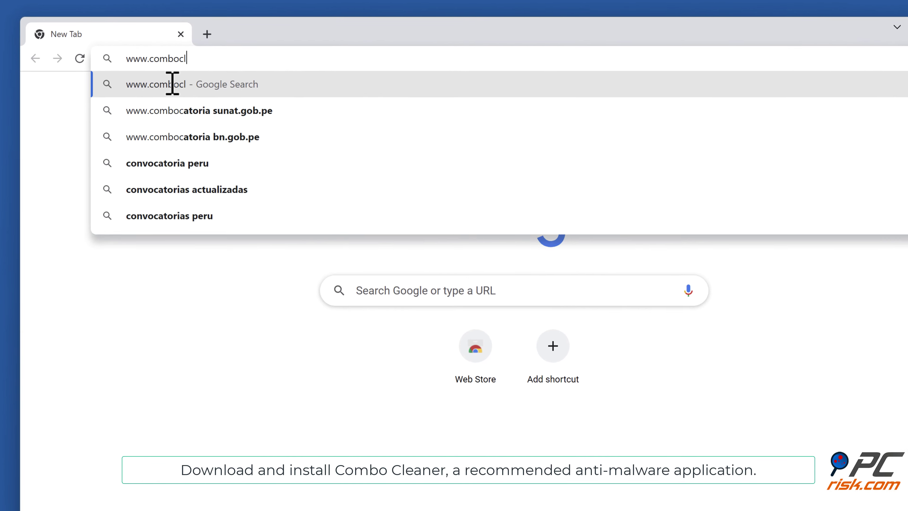
pyautogui.write('.co')
pyautogui.press('Return')
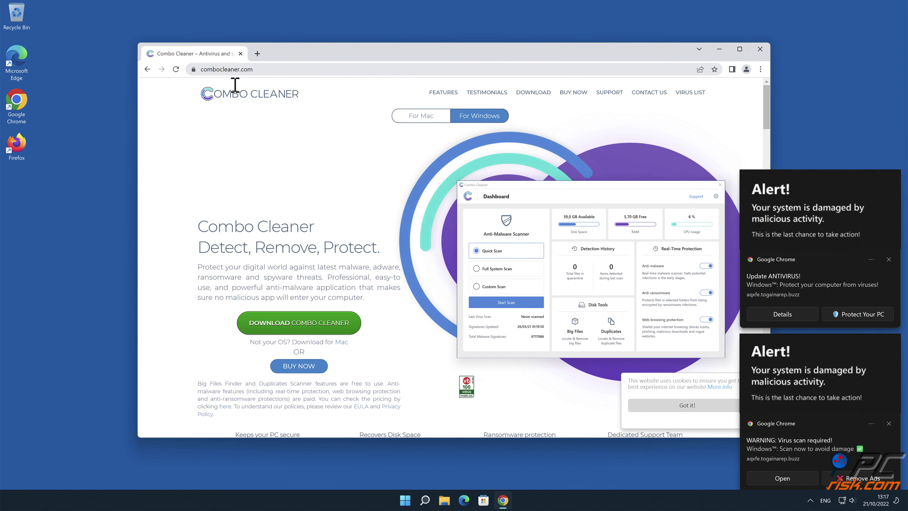
pyautogui.click(350, 325)
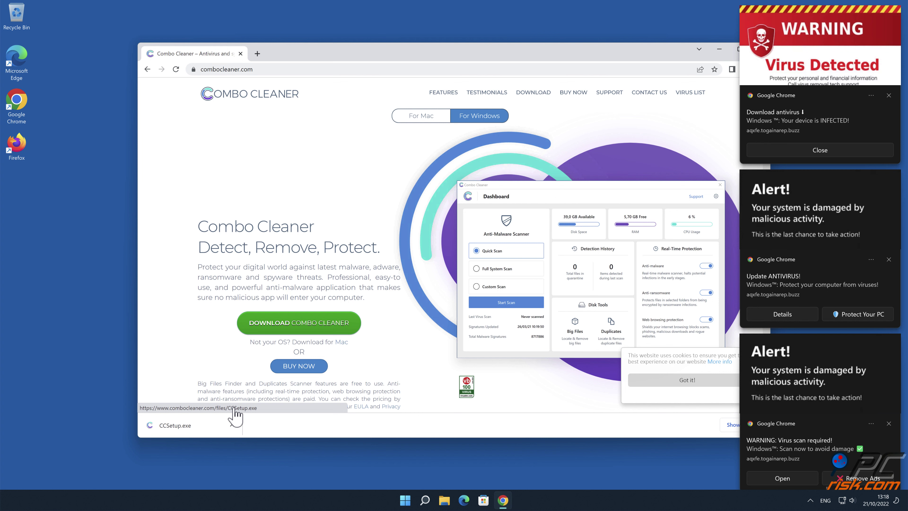
# Run CCSetup.exe and install Combo Cleaner in its default folder, with launch and initial computer scan enabled on finish
pyautogui.click(211, 426)
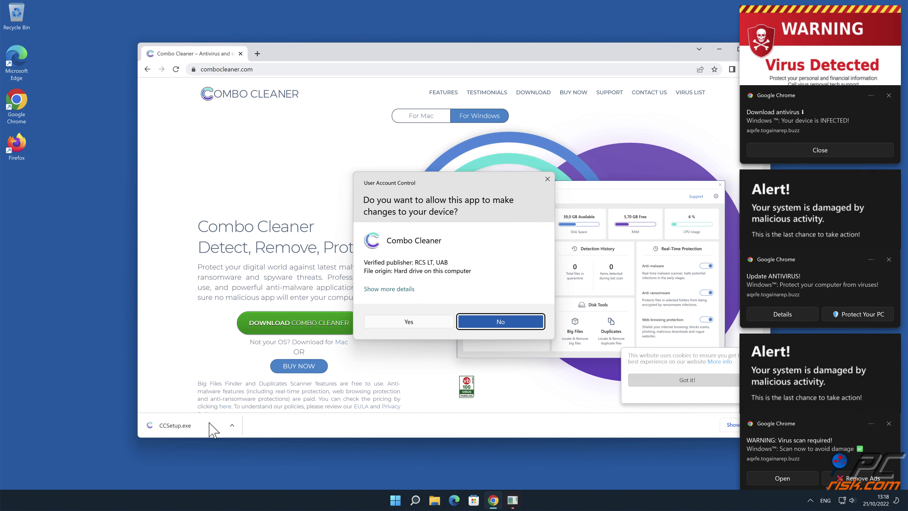
pyautogui.click(412, 321)
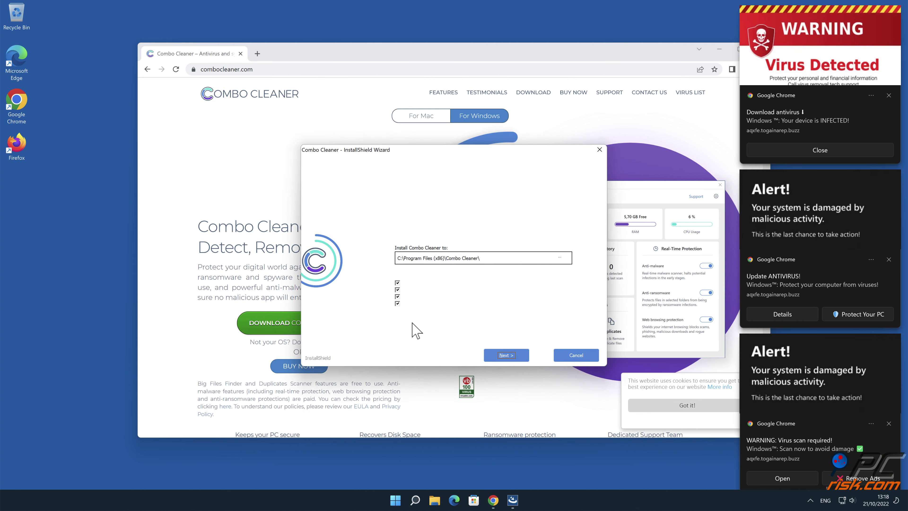
pyautogui.click(514, 354)
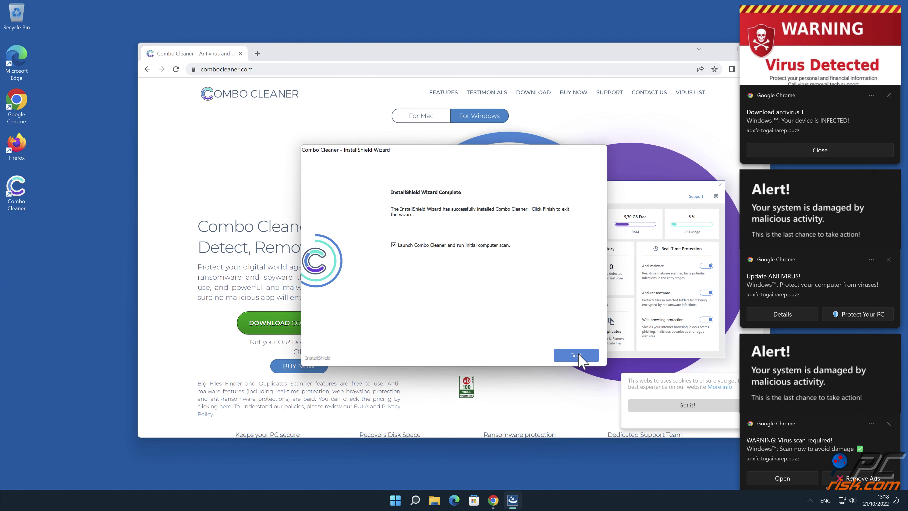
pyautogui.click(580, 354)
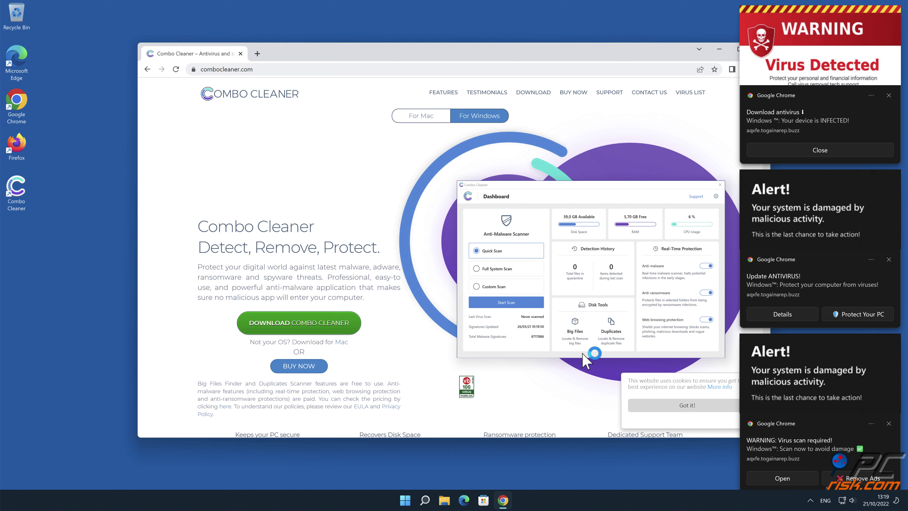
# Close the Chrome window and dismiss the three spam notifications from aqxfe.togainarep.buzz
pyautogui.scroll(-1, 592, 356)
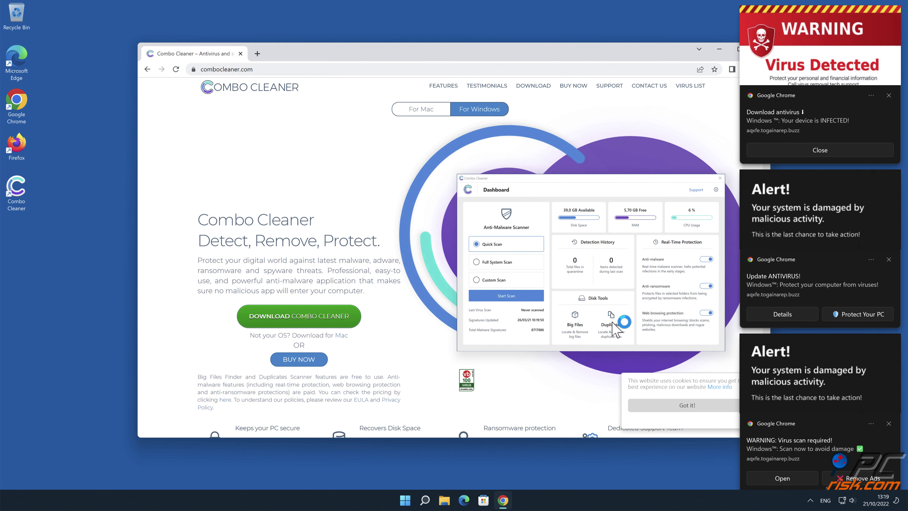
pyautogui.click(889, 95)
pyautogui.click(764, 50)
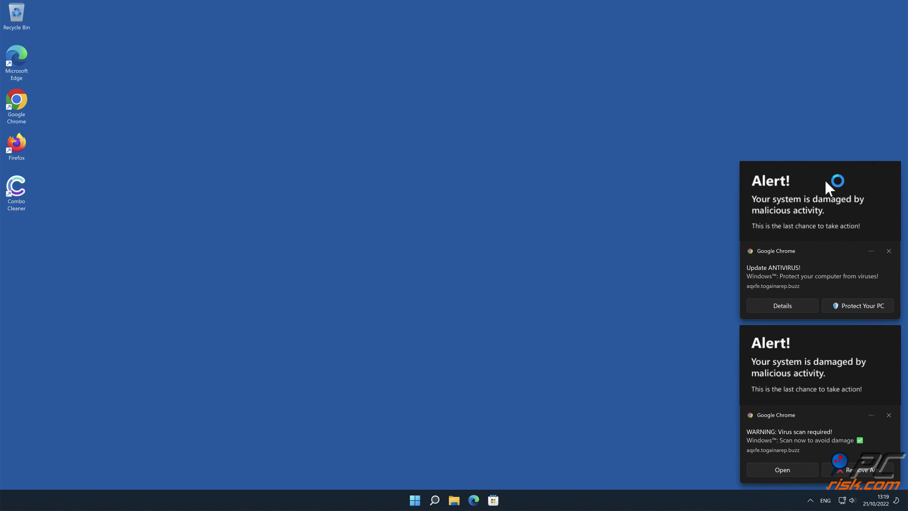
pyautogui.click(889, 251)
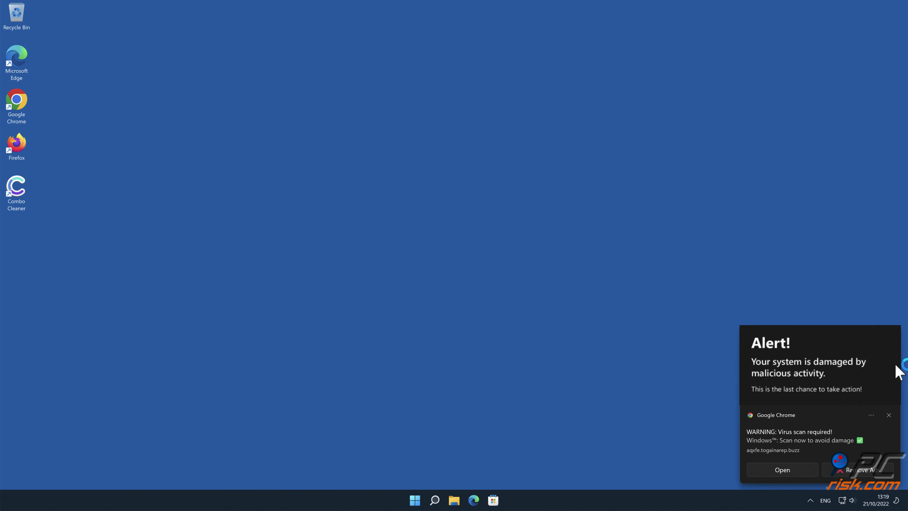
pyautogui.click(889, 415)
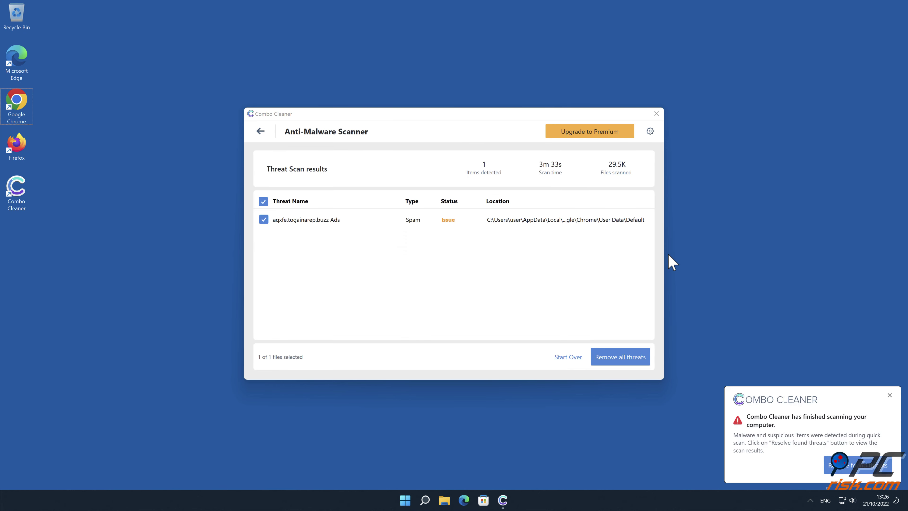
# Activate Combo Cleaner Premium with the activation key and move the aqxfe.togainarep.buzz Ads threat to quarantine
pyautogui.click(640, 352)
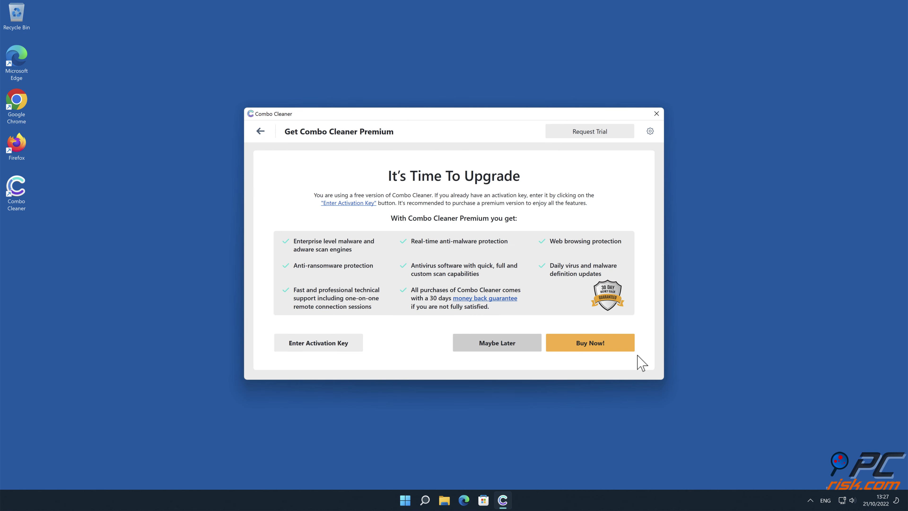
pyautogui.click(329, 342)
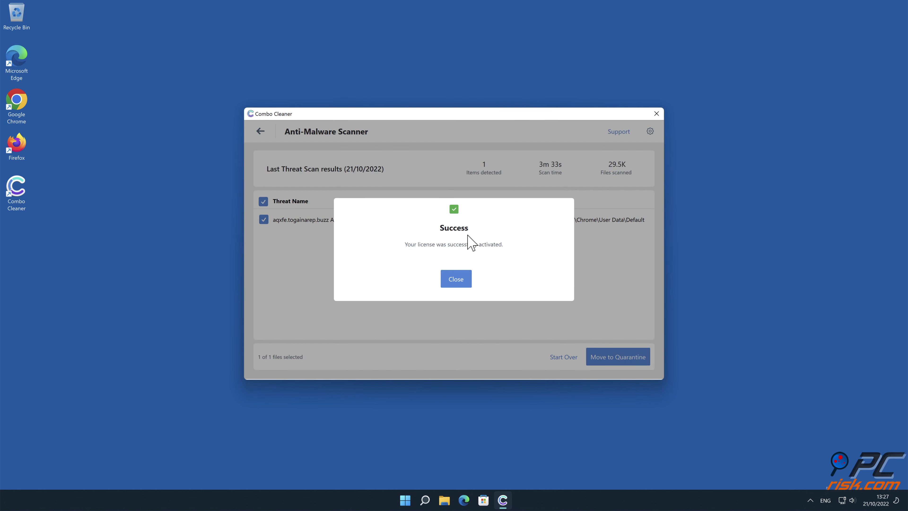
pyautogui.click(461, 282)
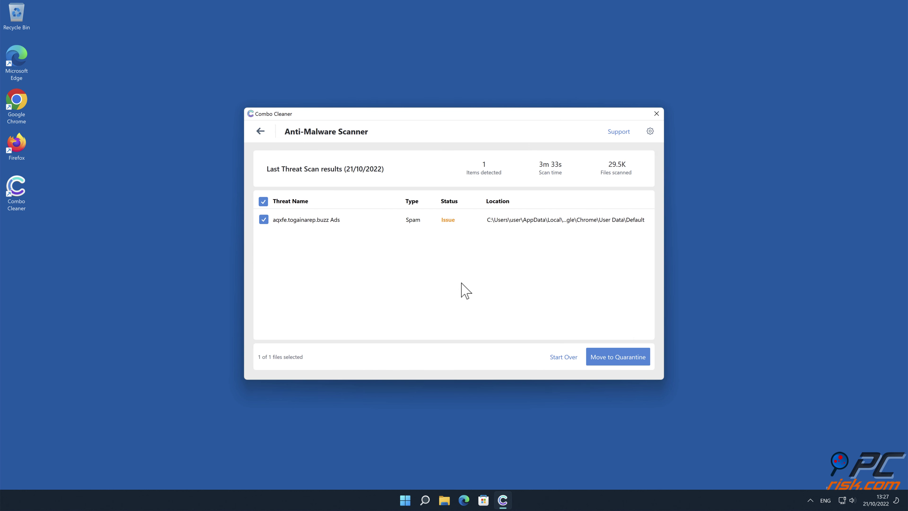
pyautogui.click(646, 357)
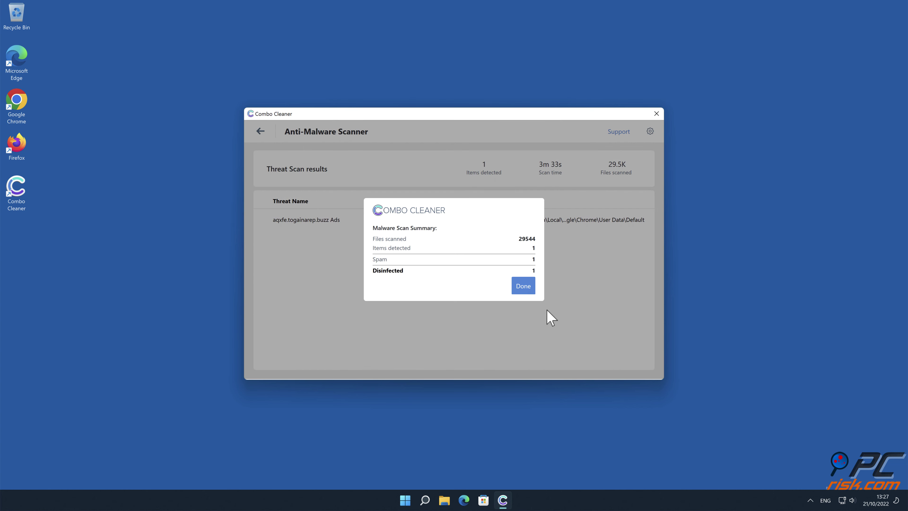
pyautogui.click(523, 286)
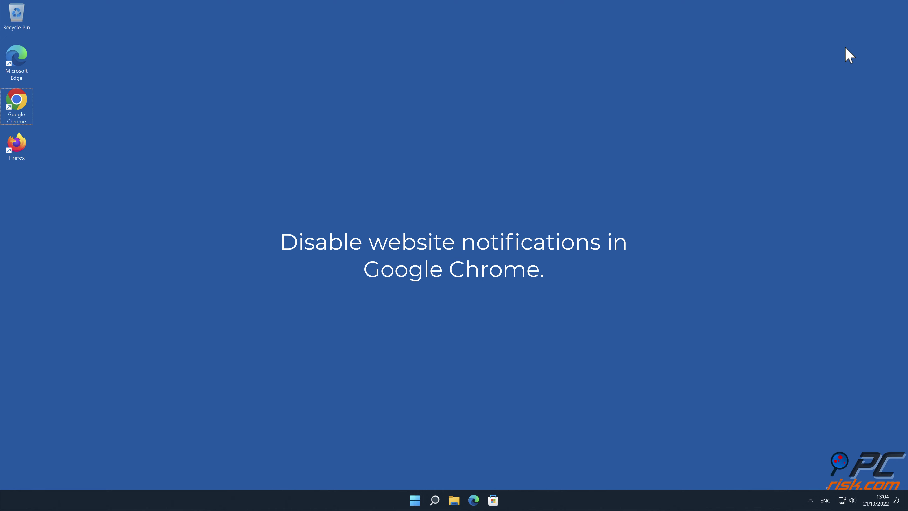
# Open Site settings under Privacy and security in Chrome and dismiss two of the spam notifications covering the window
pyautogui.doubleClick(16, 102)
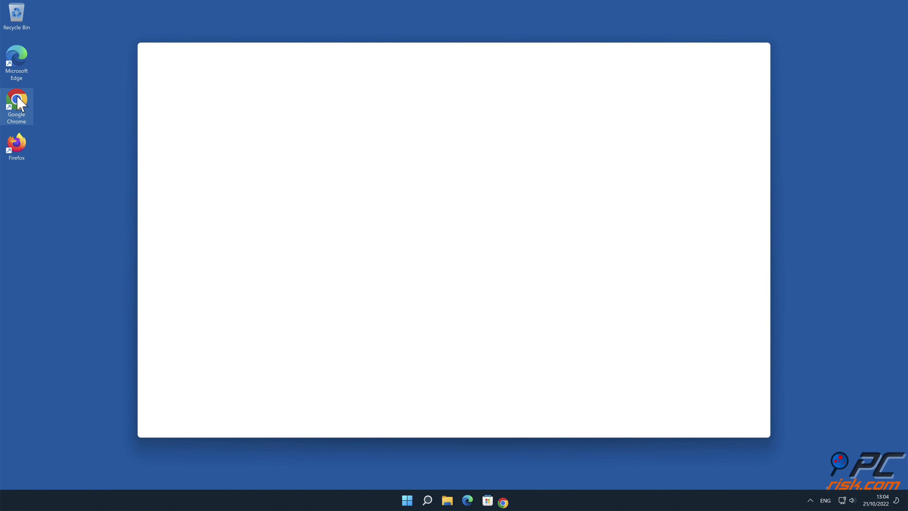
pyautogui.click(824, 134)
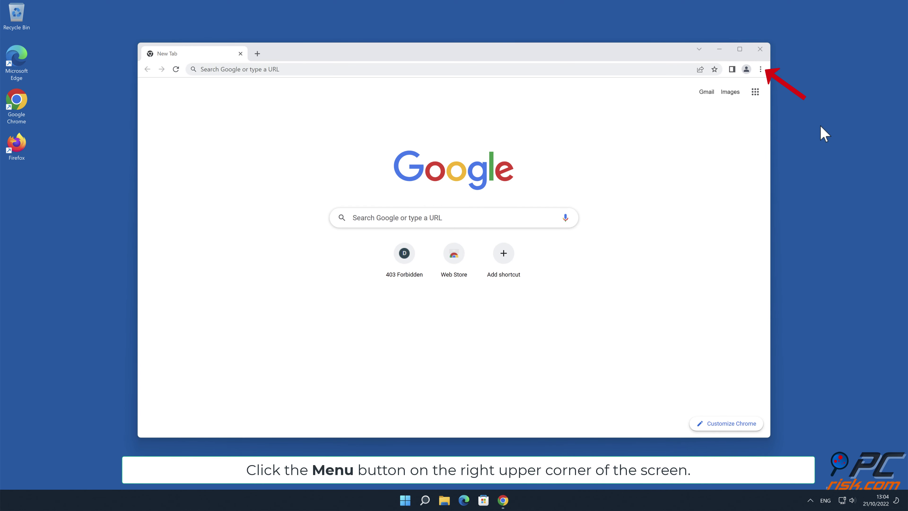
pyautogui.click(761, 69)
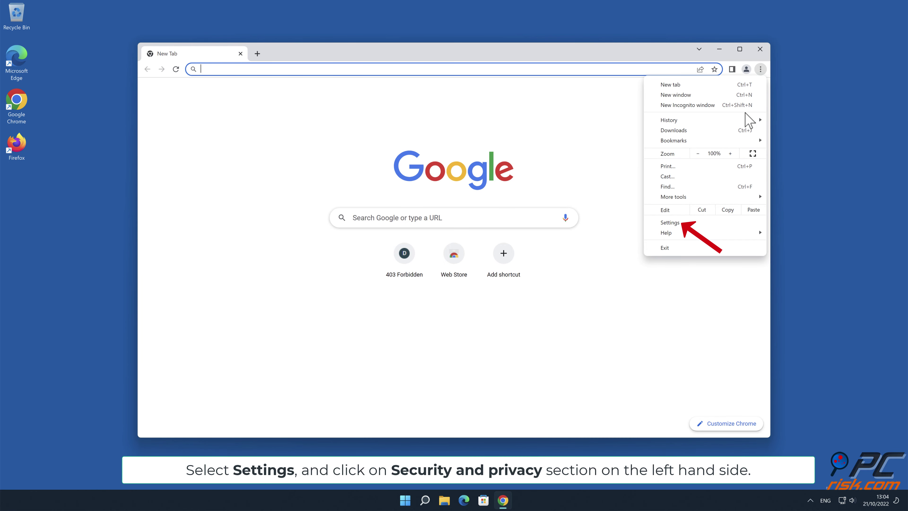
pyautogui.click(680, 224)
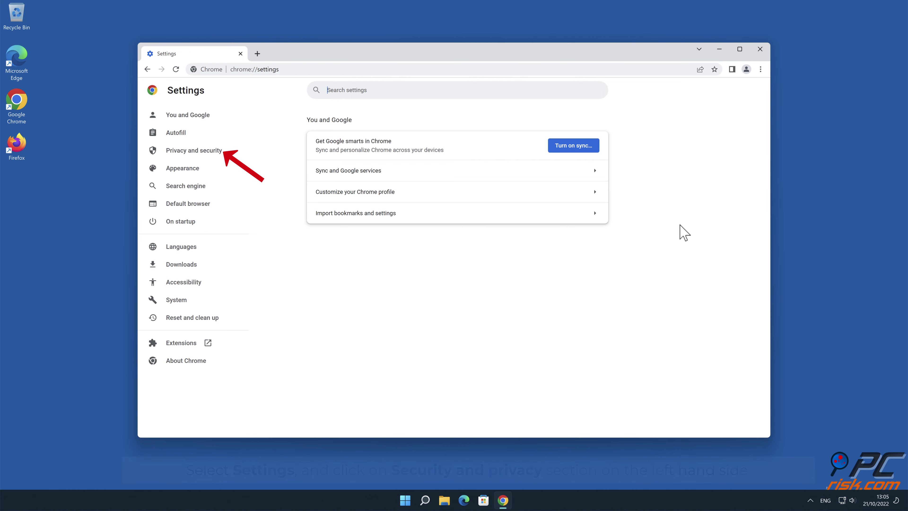
pyautogui.click(221, 153)
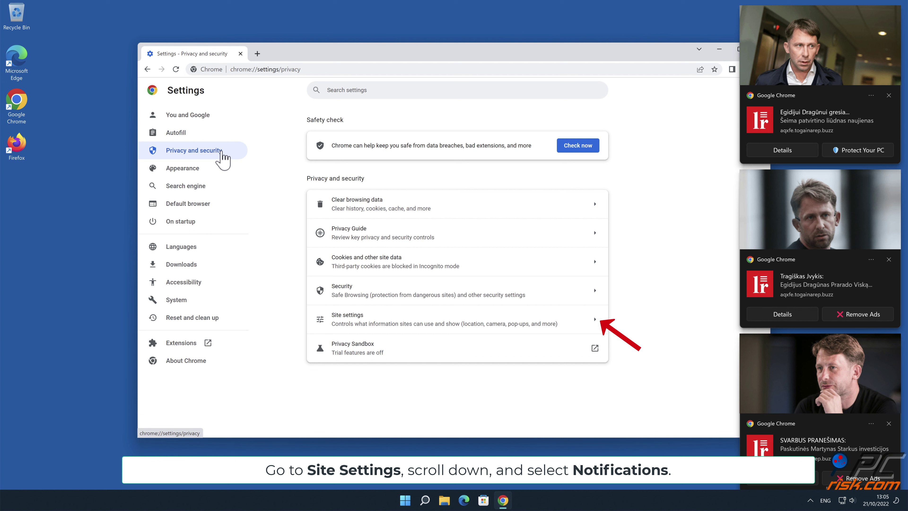
pyautogui.click(572, 320)
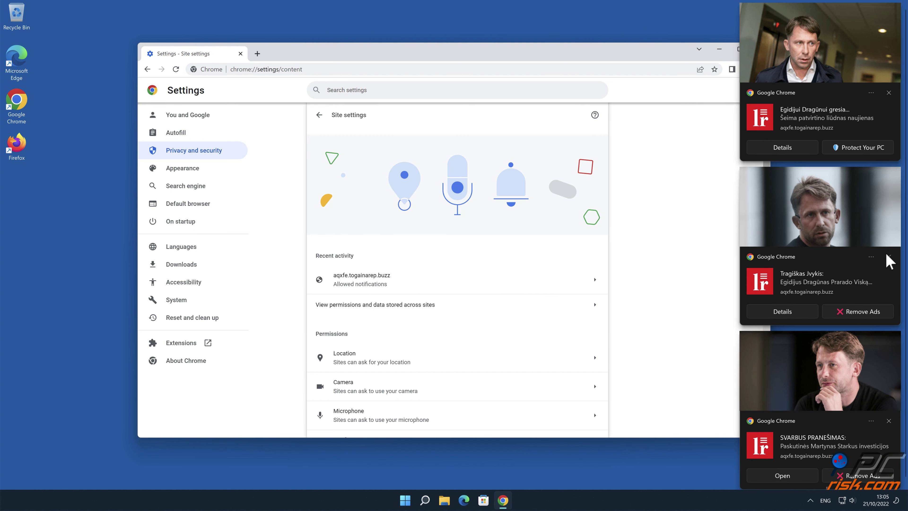
pyautogui.click(889, 259)
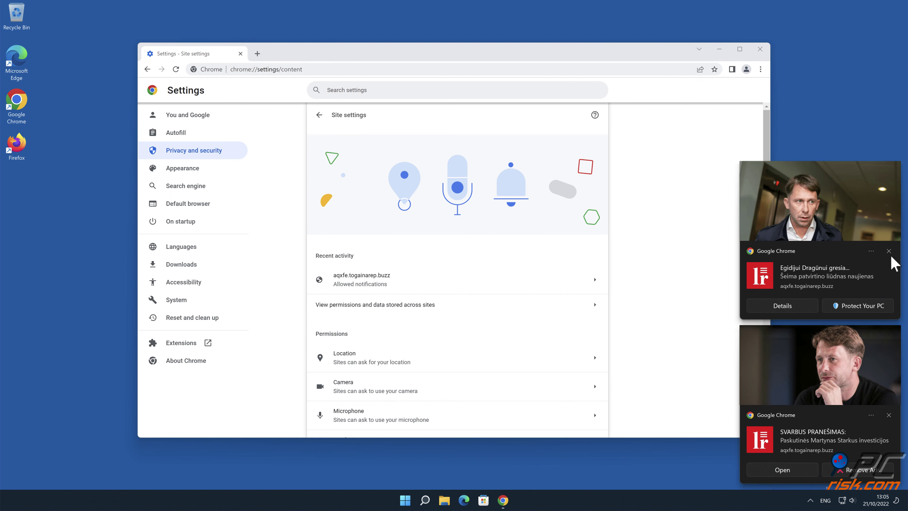
pyautogui.click(889, 251)
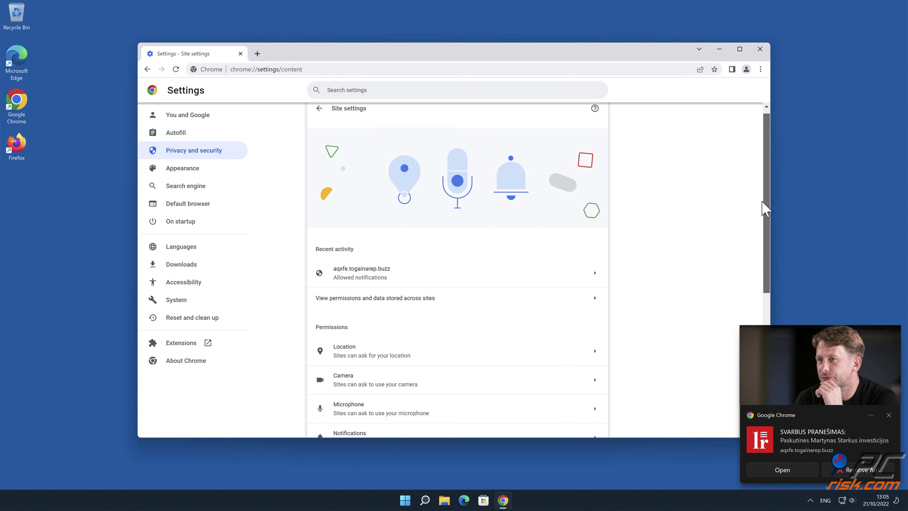
pyautogui.moveTo(764, 201); pyautogui.dragTo(765, 275)
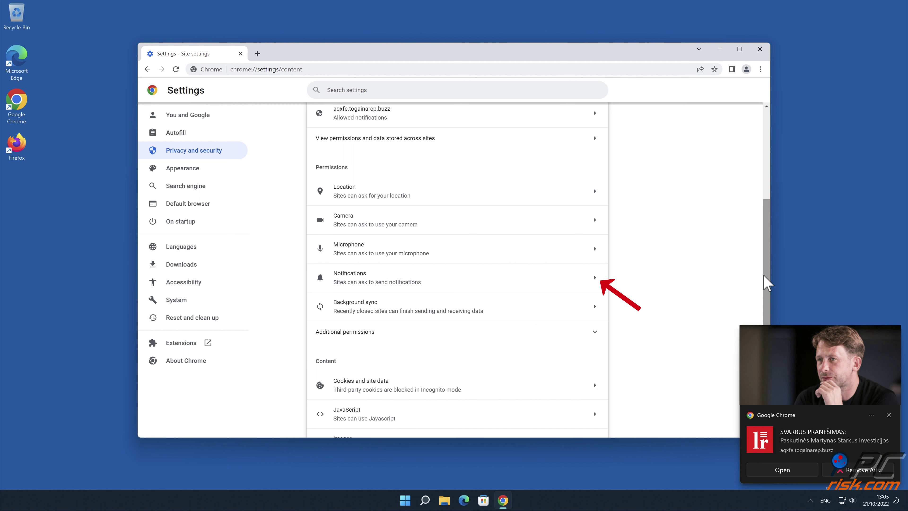
pyautogui.click(596, 285)
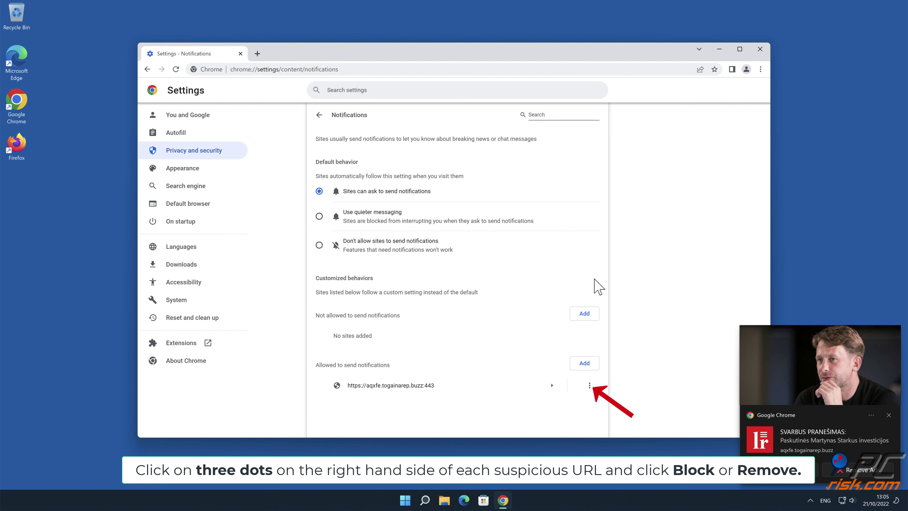
pyautogui.click(590, 385)
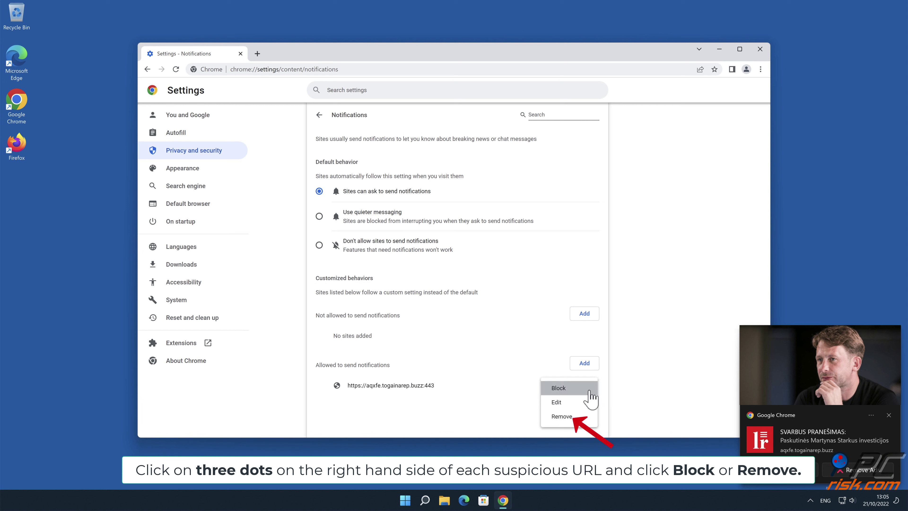
pyautogui.click(575, 418)
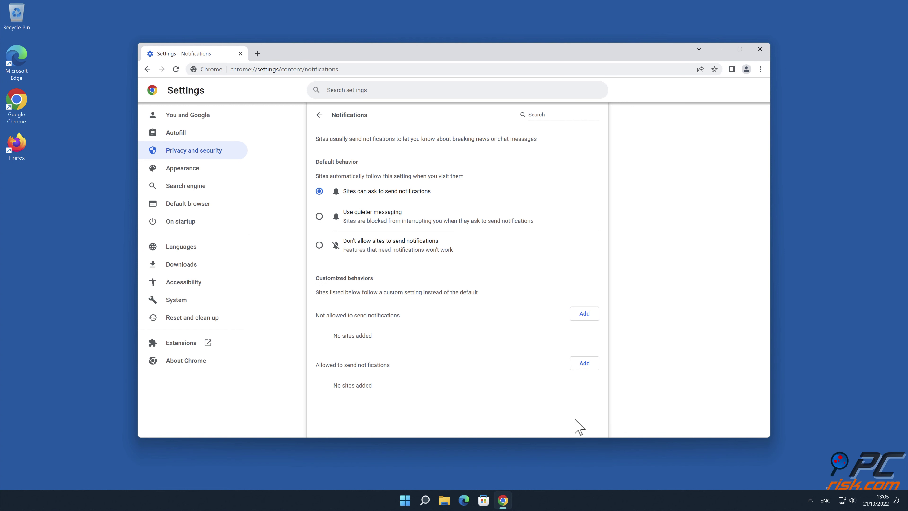
# Close the Chrome window, switch to Safari and show the website notification permissions in its preferences
pyautogui.click(761, 50)
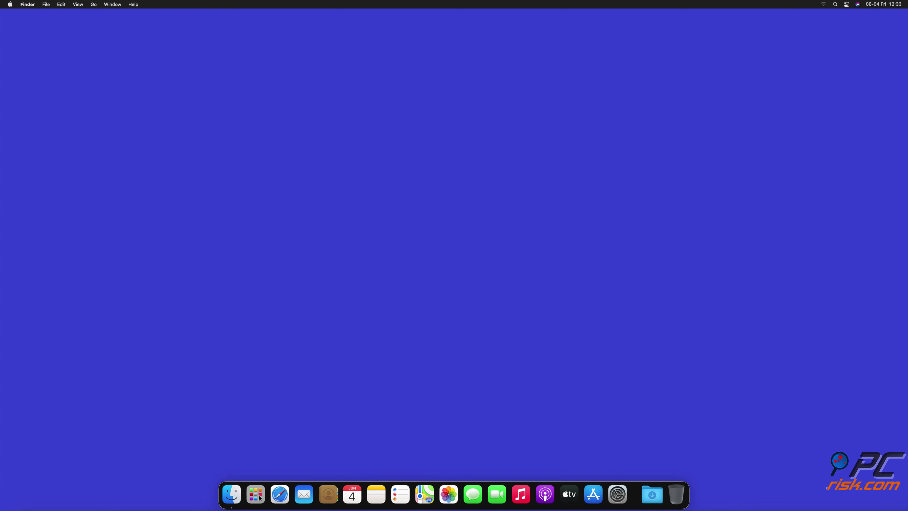
pyautogui.click(278, 495)
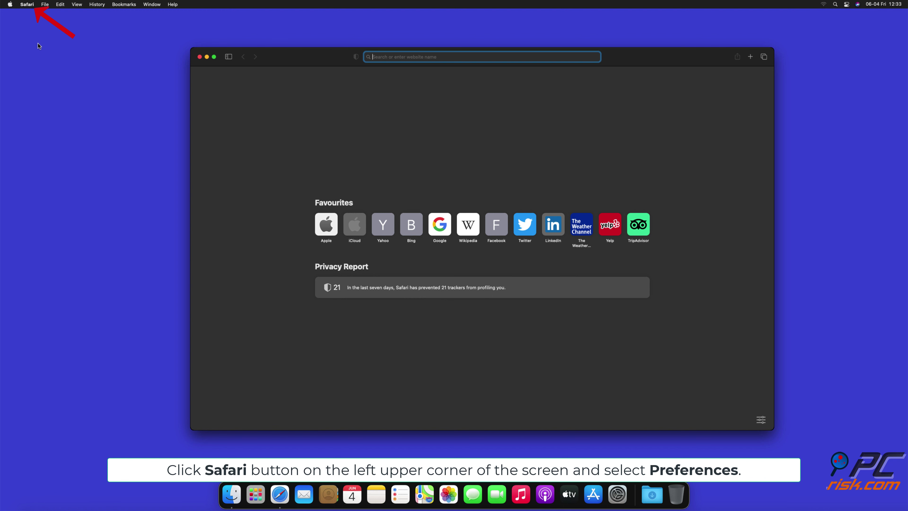
pyautogui.click(28, 5)
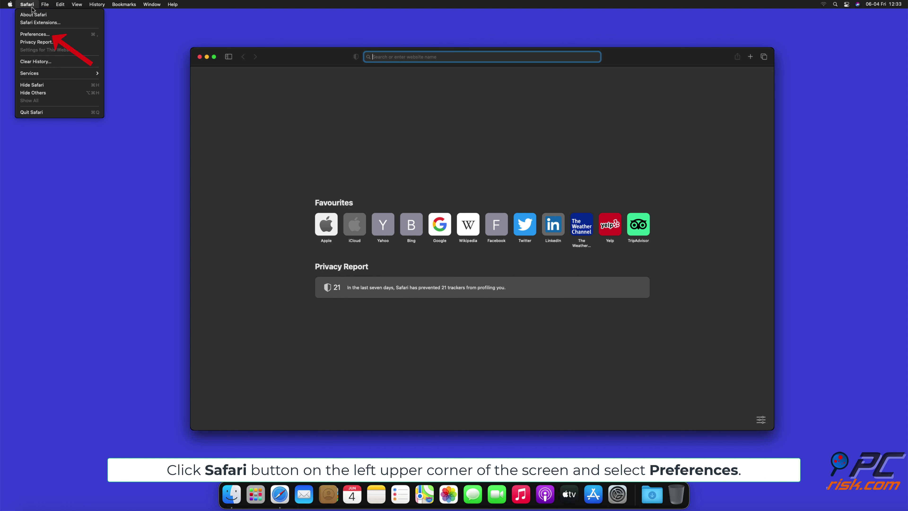
pyautogui.click(45, 35)
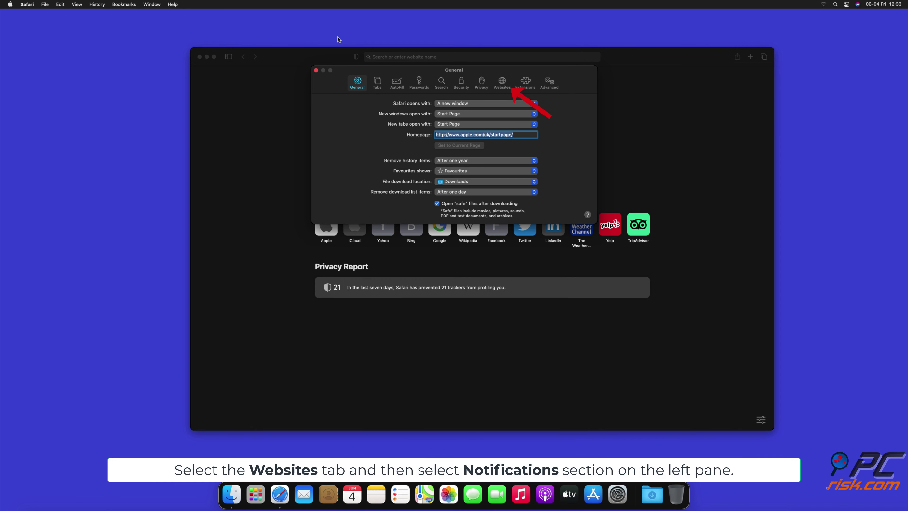
pyautogui.click(501, 82)
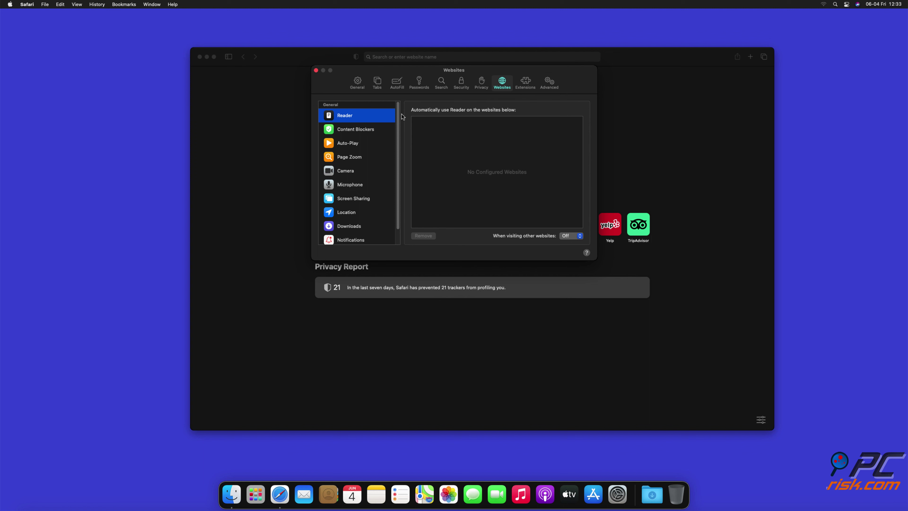
pyautogui.scroll(-2, 399, 122)
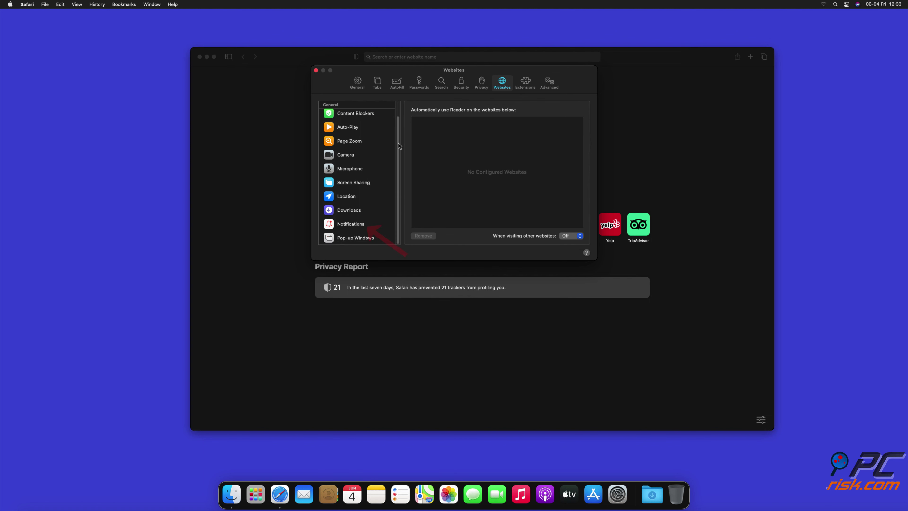
pyautogui.click(351, 225)
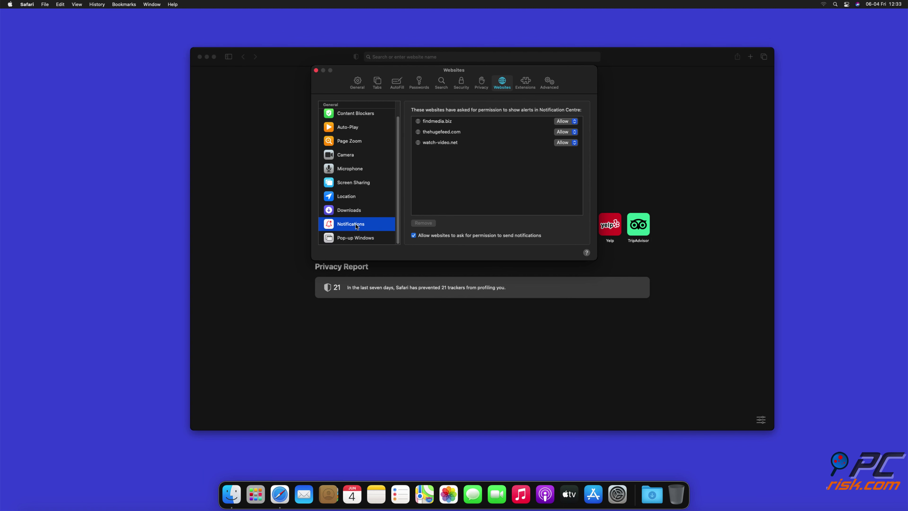
# Set notifications from findmedia.biz, thehugefeed.com and watch-video.net to Deny, and close the preferences and Safari windows
pyautogui.click(574, 122)
pyautogui.click(576, 132)
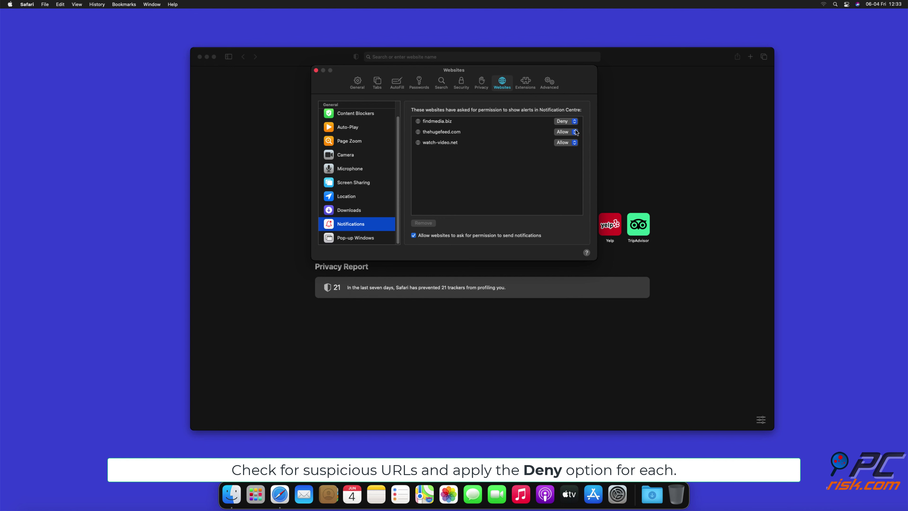
pyautogui.click(576, 131)
pyautogui.click(574, 143)
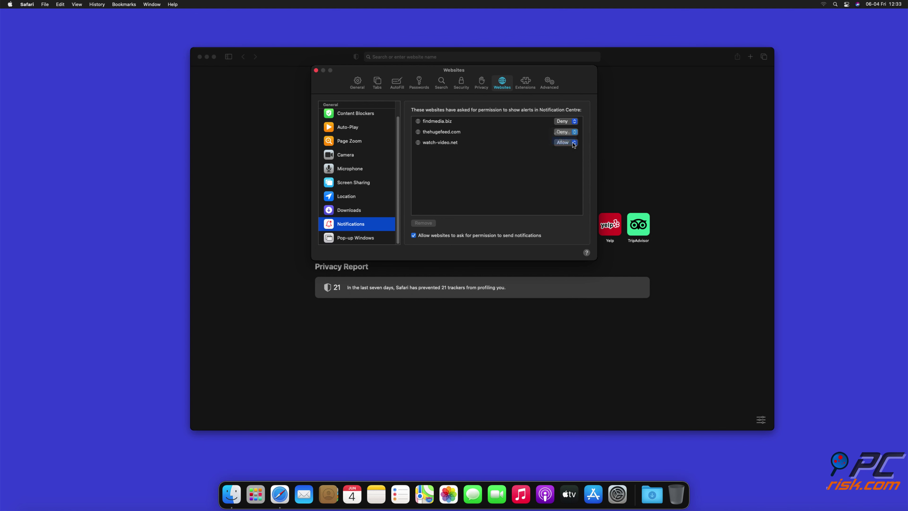
pyautogui.click(574, 143)
pyautogui.click(565, 153)
pyautogui.click(316, 71)
pyautogui.click(200, 57)
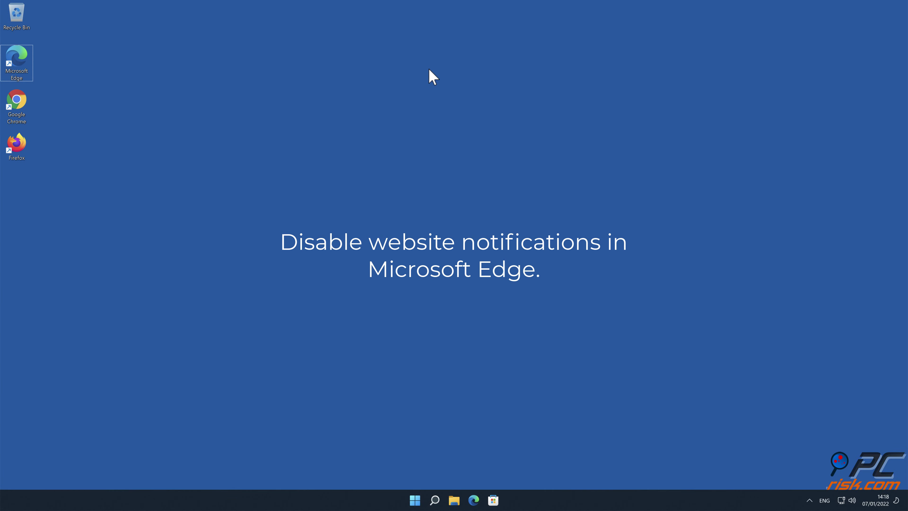
# Switch to Microsoft Edge and open the Notifications permission under Cookies and site permissions in its settings
pyautogui.doubleClick(28, 63)
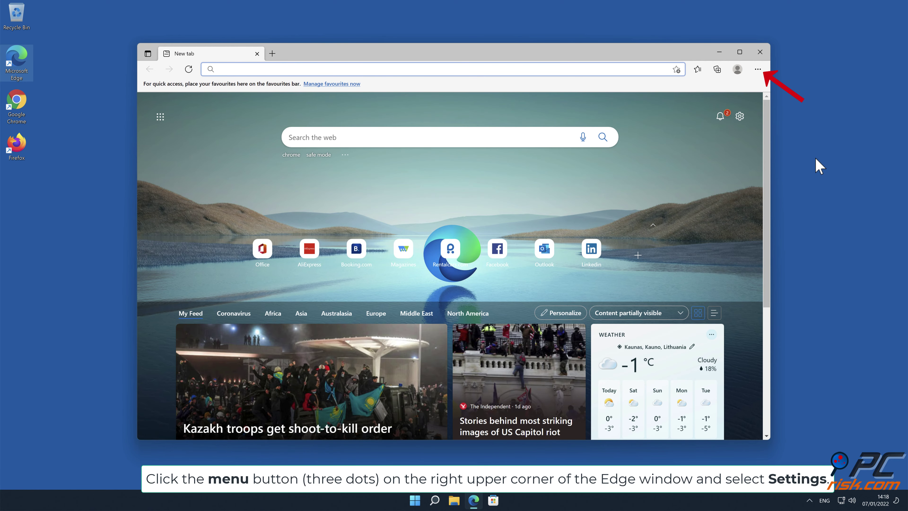
pyautogui.click(758, 70)
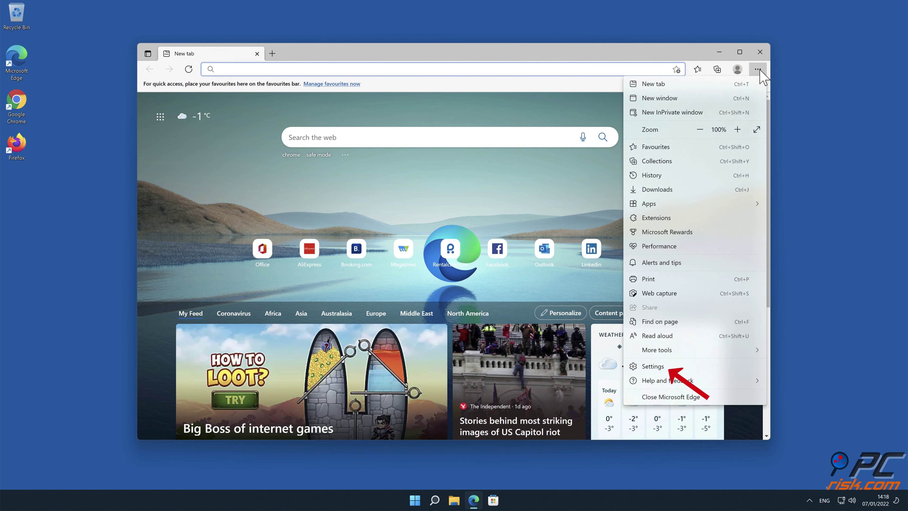
pyautogui.click(679, 368)
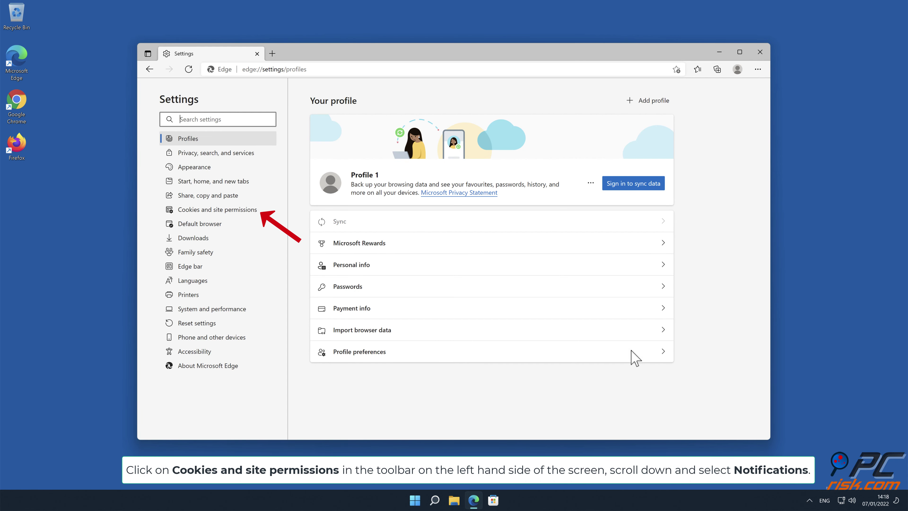
pyautogui.click(250, 214)
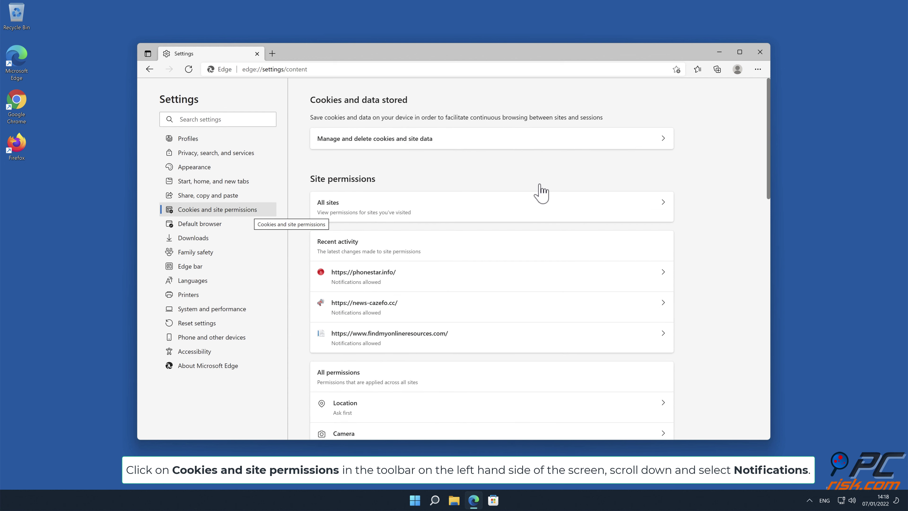
pyautogui.scroll(-1, 768, 149)
pyautogui.moveTo(768, 150); pyautogui.dragTo(771, 235)
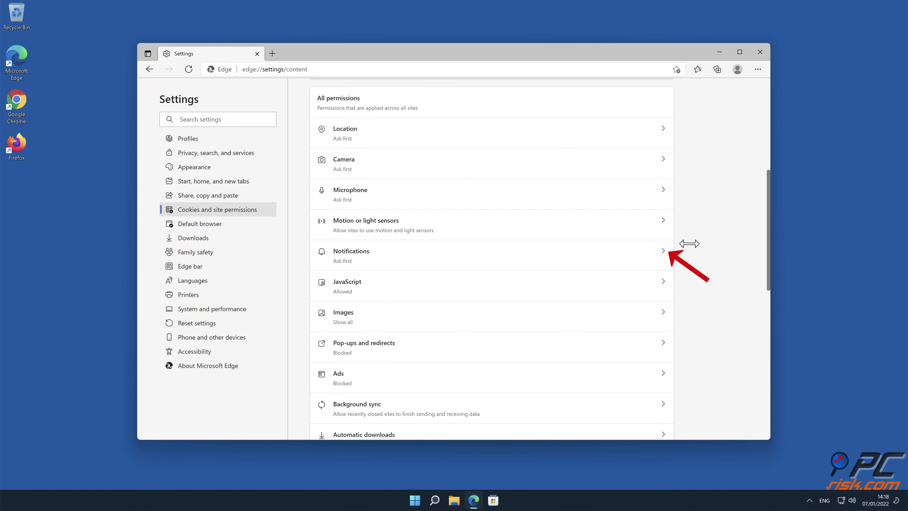
pyautogui.click(663, 254)
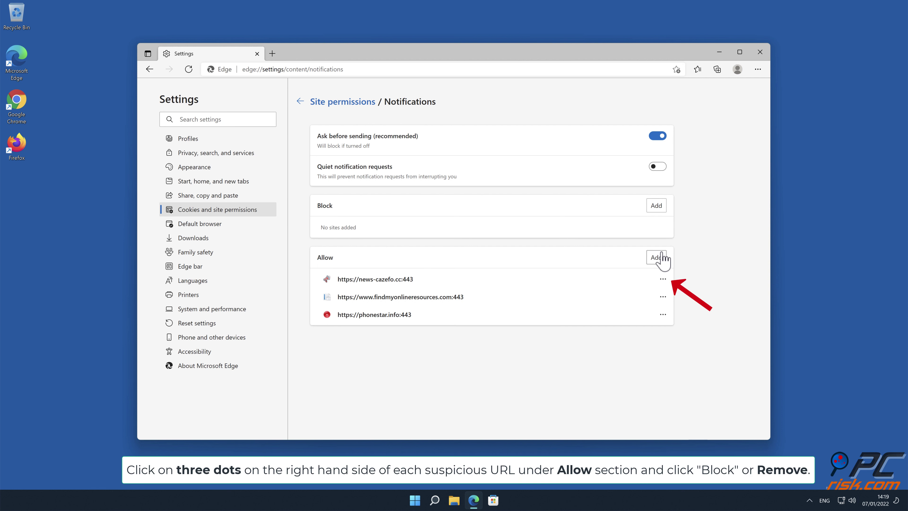
pyautogui.click(663, 279)
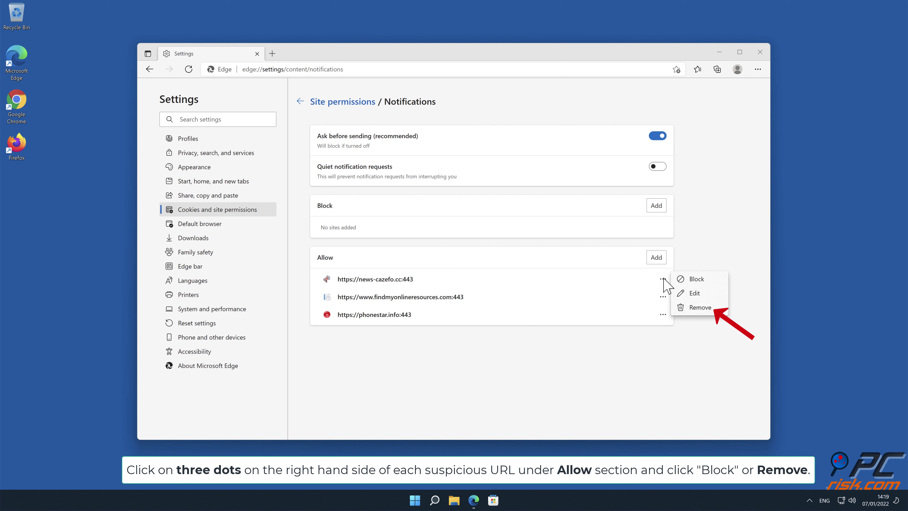
pyautogui.click(700, 308)
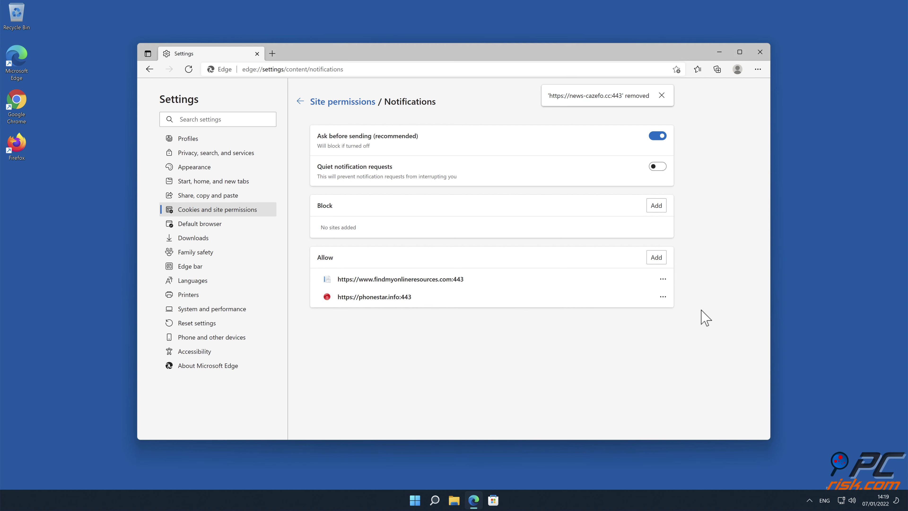
pyautogui.click(663, 279)
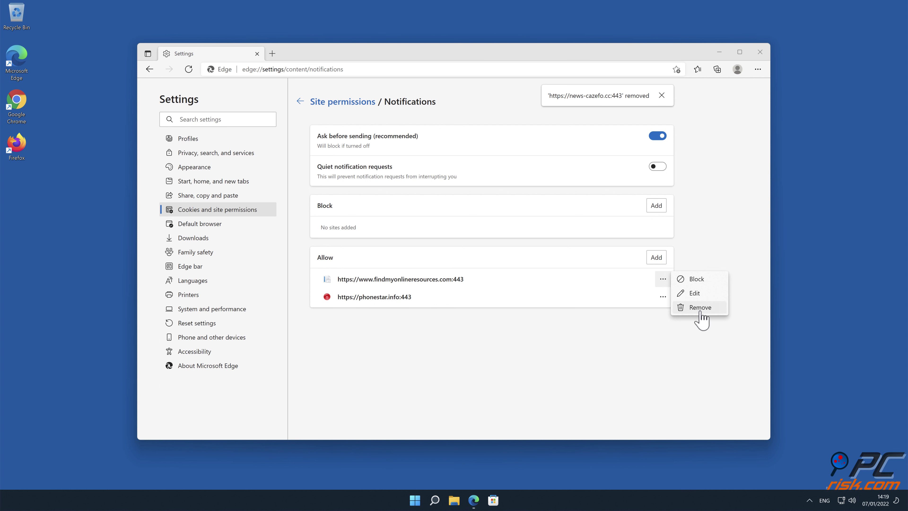
pyautogui.click(701, 308)
pyautogui.click(663, 280)
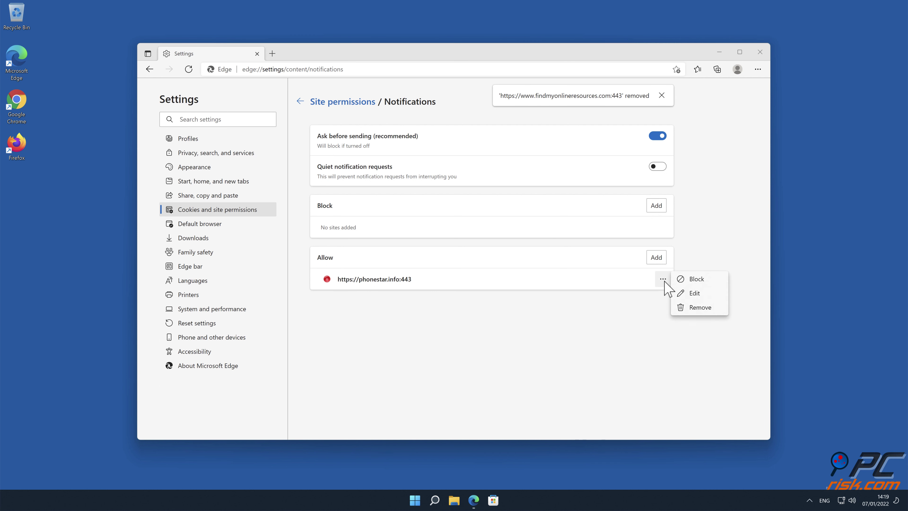
pyautogui.click(701, 308)
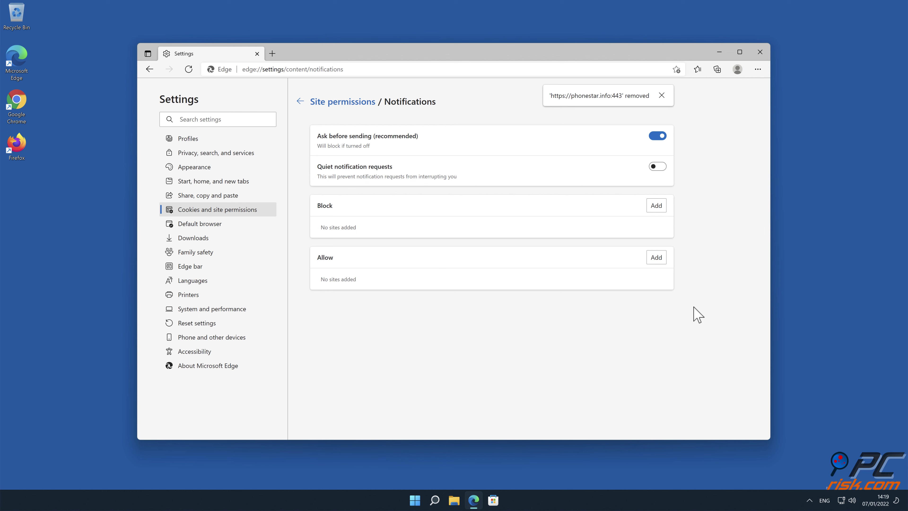
pyautogui.click(761, 52)
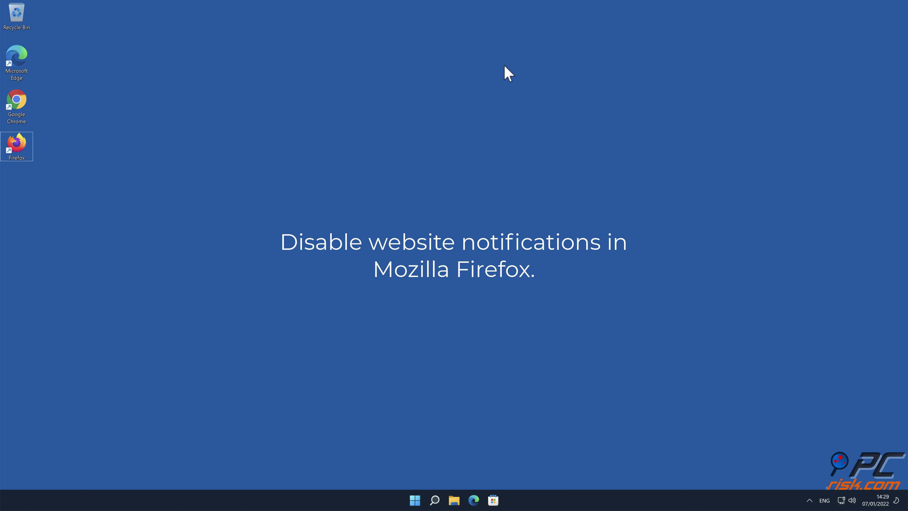
# Switch to Firefox and open the notification permission settings under Privacy & Security
pyautogui.doubleClick(13, 150)
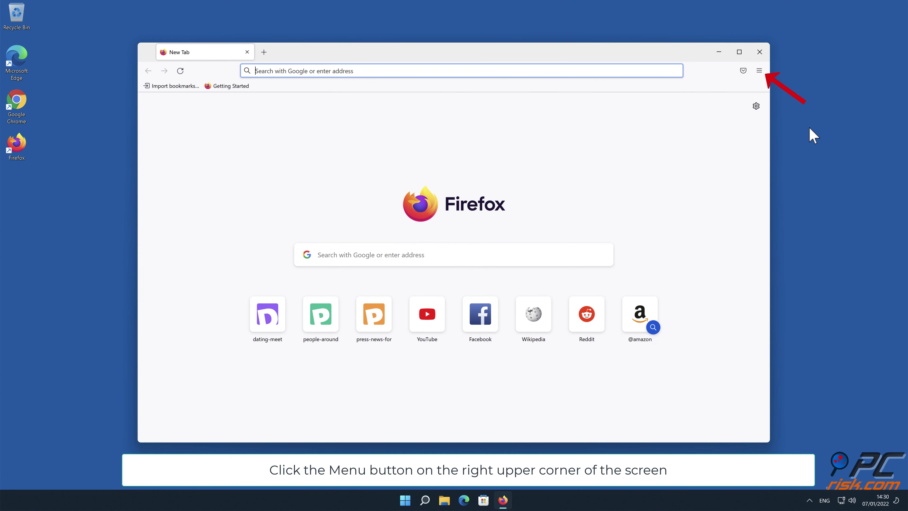
pyautogui.click(759, 71)
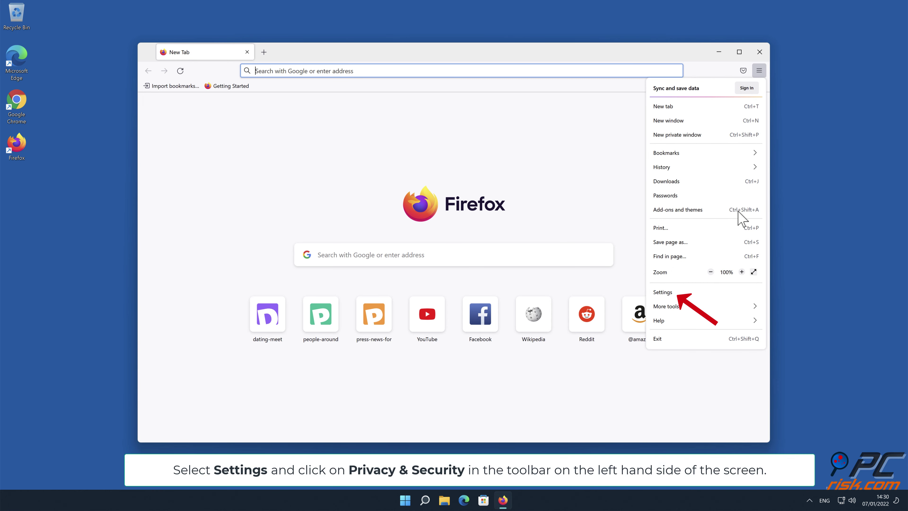
pyautogui.click(711, 292)
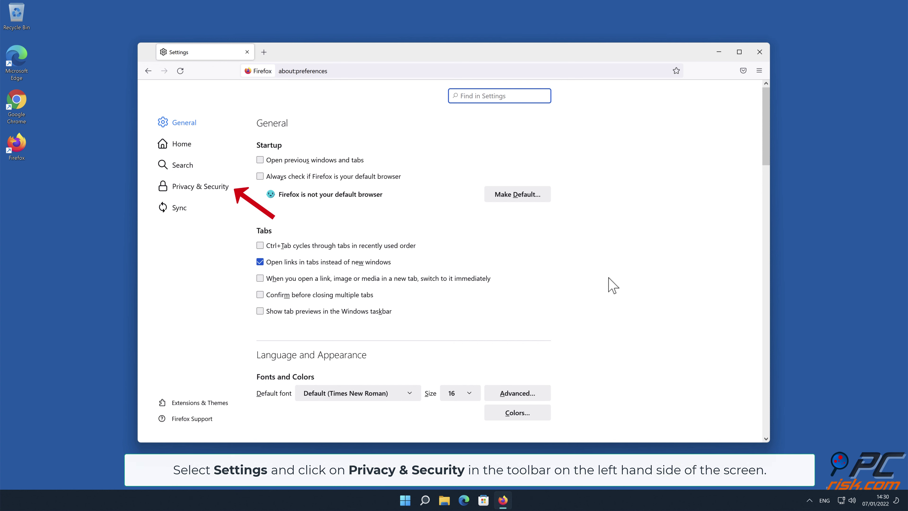
pyautogui.click(216, 193)
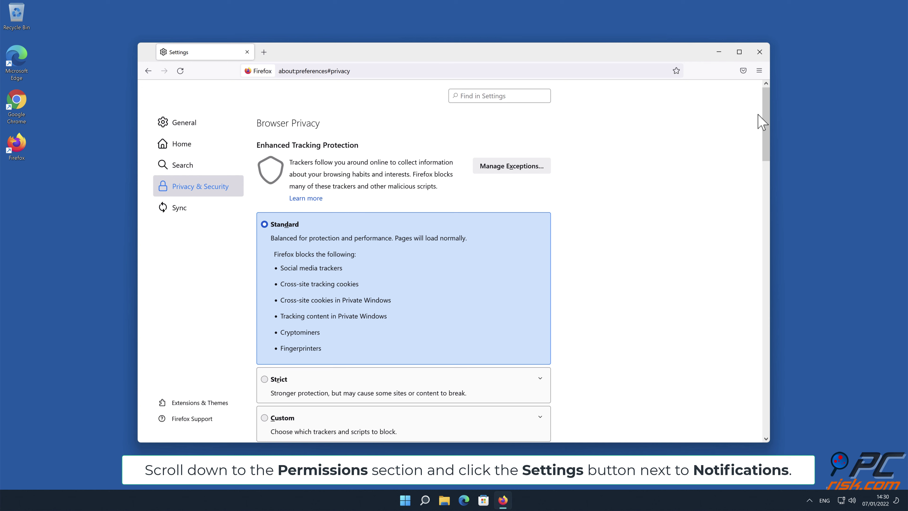
pyautogui.moveTo(764, 115); pyautogui.dragTo(768, 298)
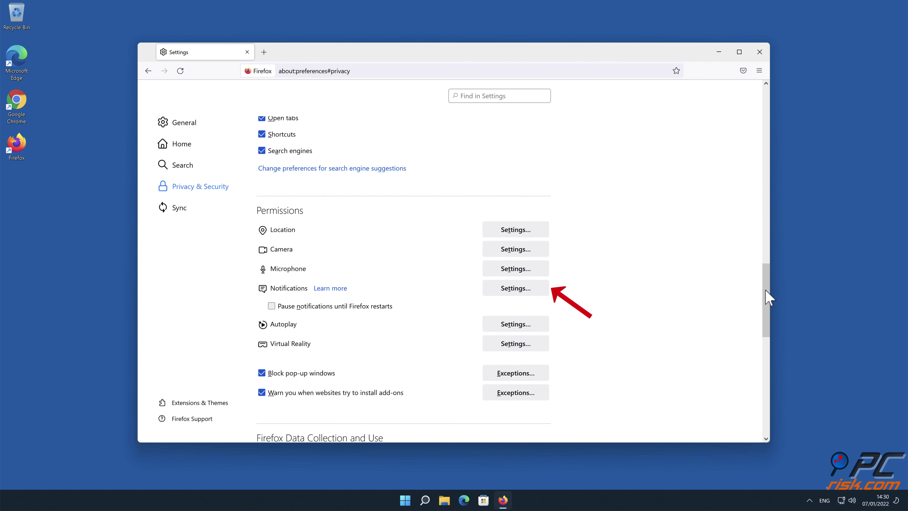
pyautogui.click(541, 289)
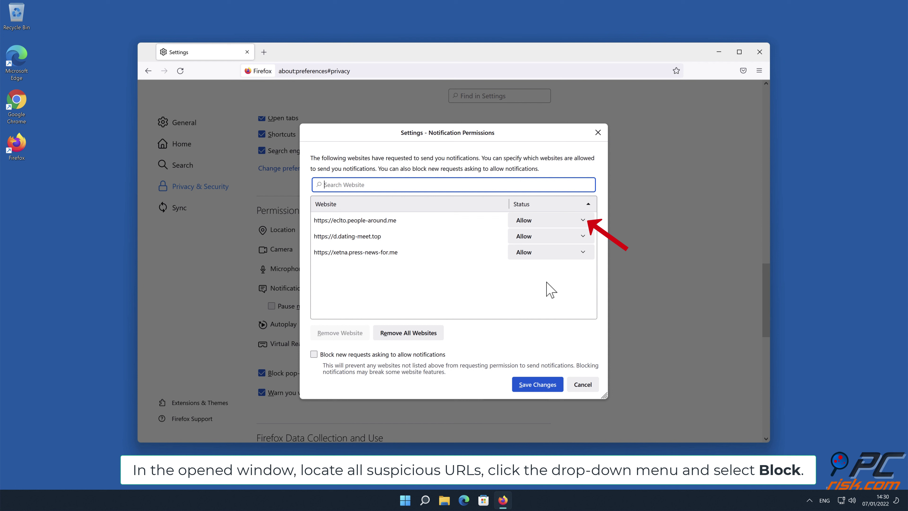
# Block notifications from eclto.people-around.me, d.dating-meet.top and xetna.press-news-for.me, save the changes and close Firefox
pyautogui.click(584, 221)
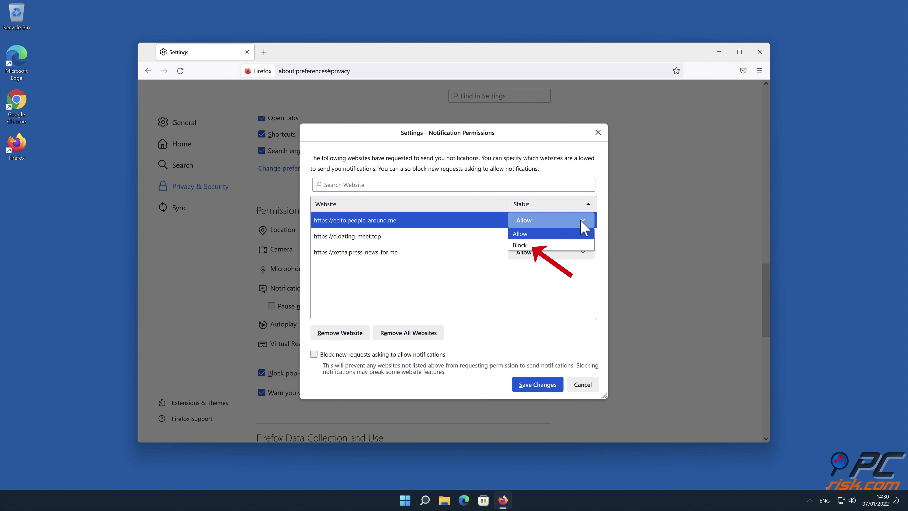
pyautogui.click(565, 244)
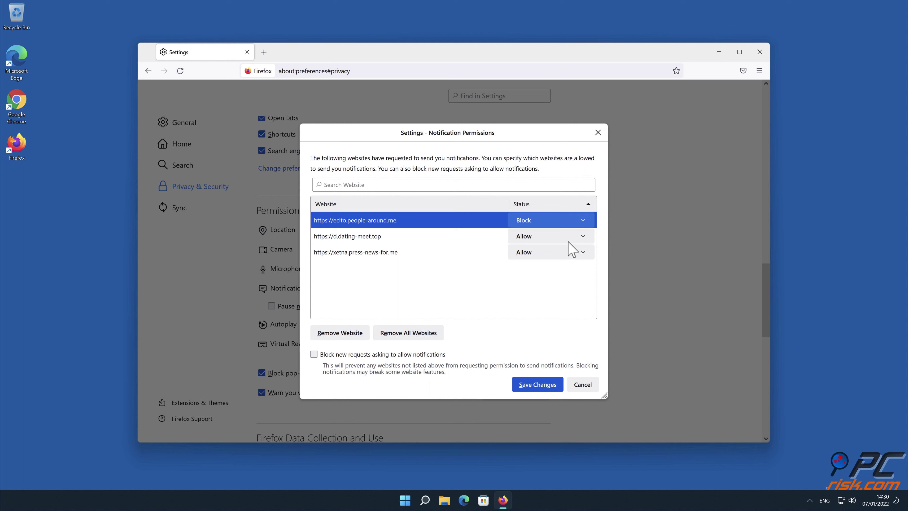
pyautogui.click(583, 237)
pyautogui.click(565, 267)
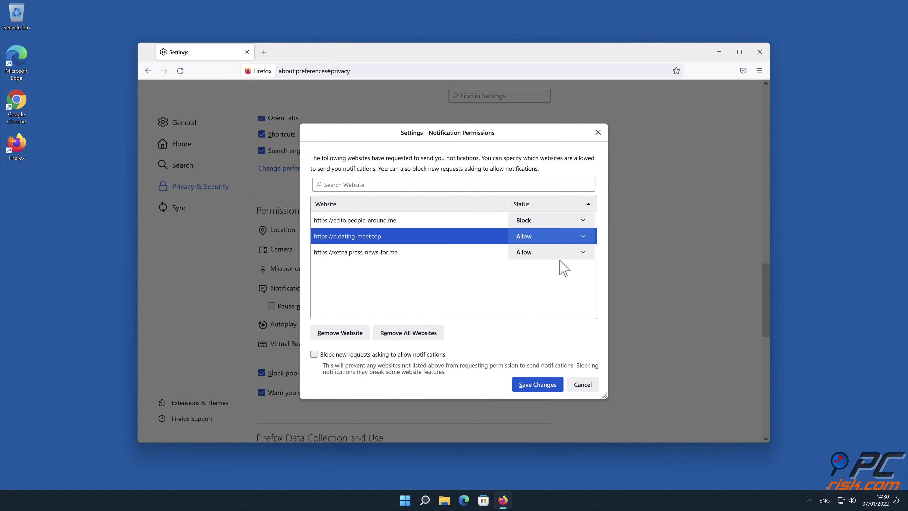
pyautogui.click(583, 253)
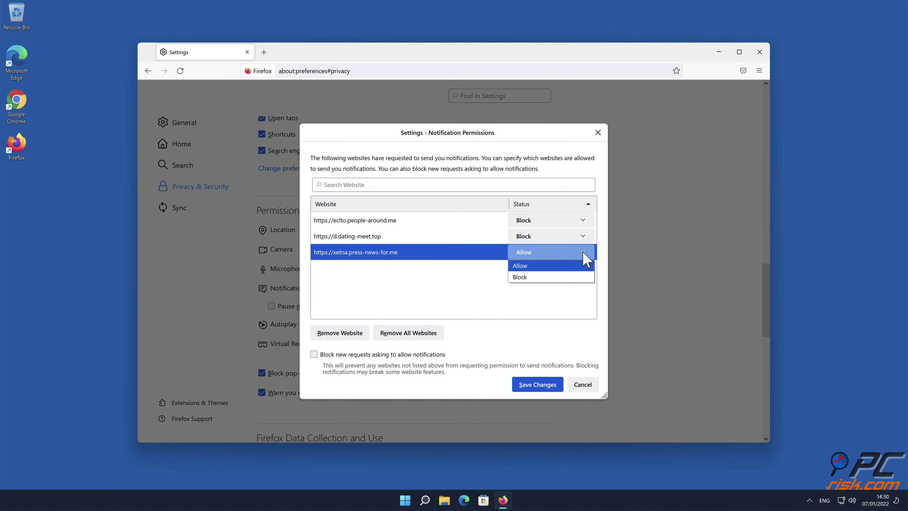
pyautogui.click(572, 277)
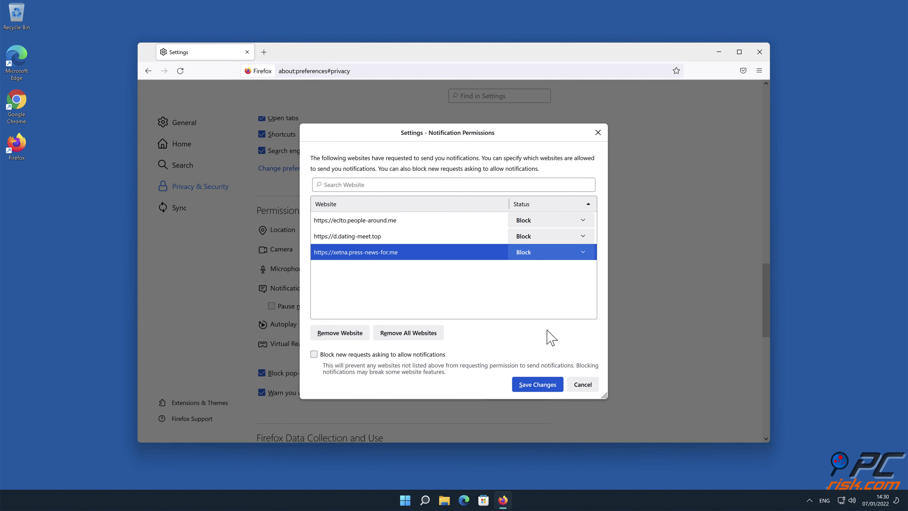
pyautogui.click(540, 385)
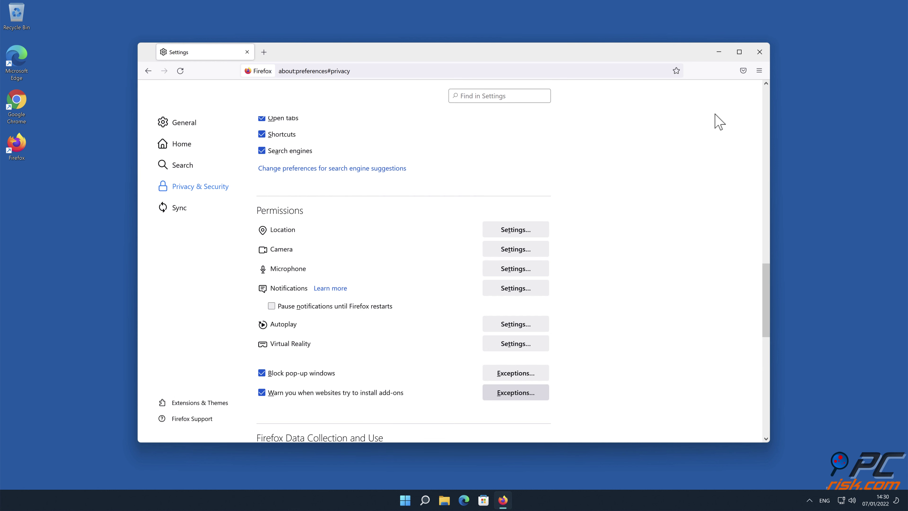
pyautogui.click(760, 52)
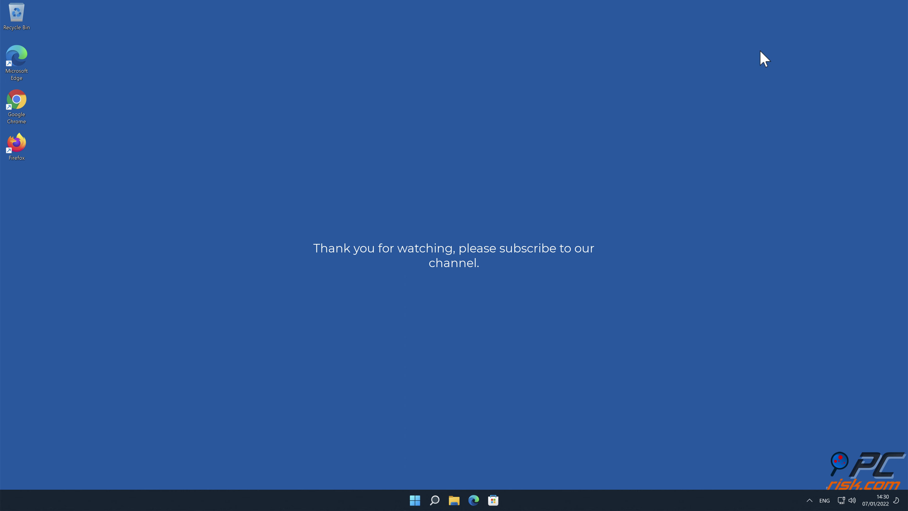